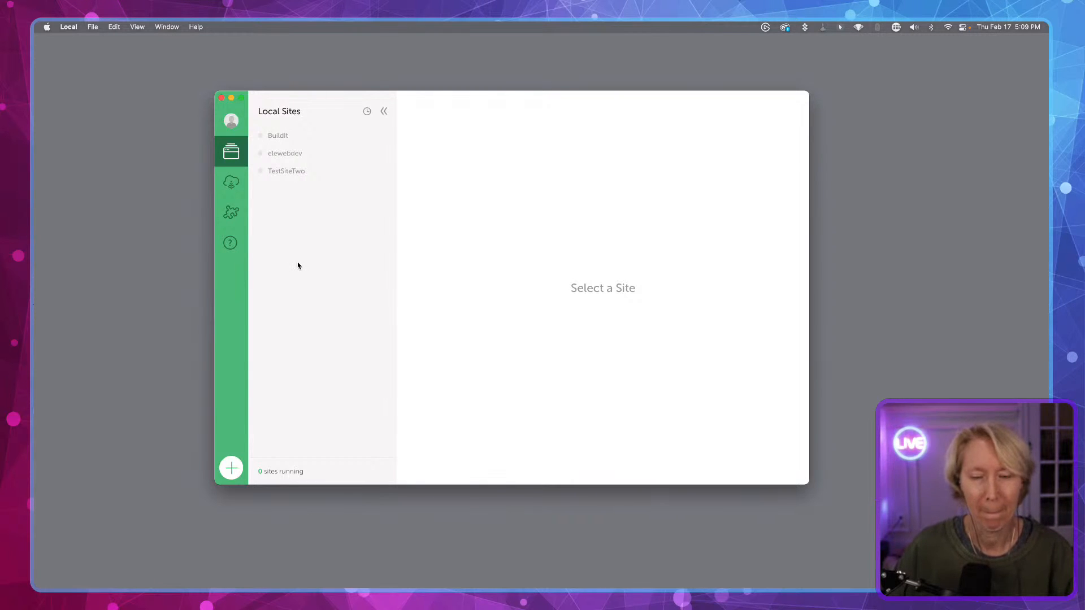
{"action": "key", "text": "ctrl+alt+c"}
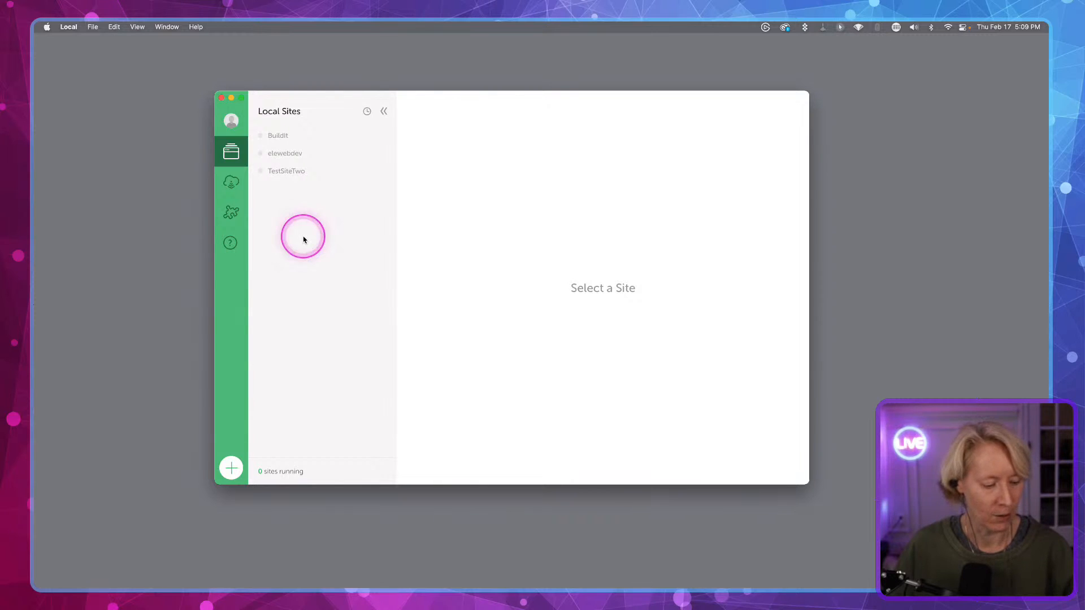
{"action": "key", "text": "ctrl+alt+m"}
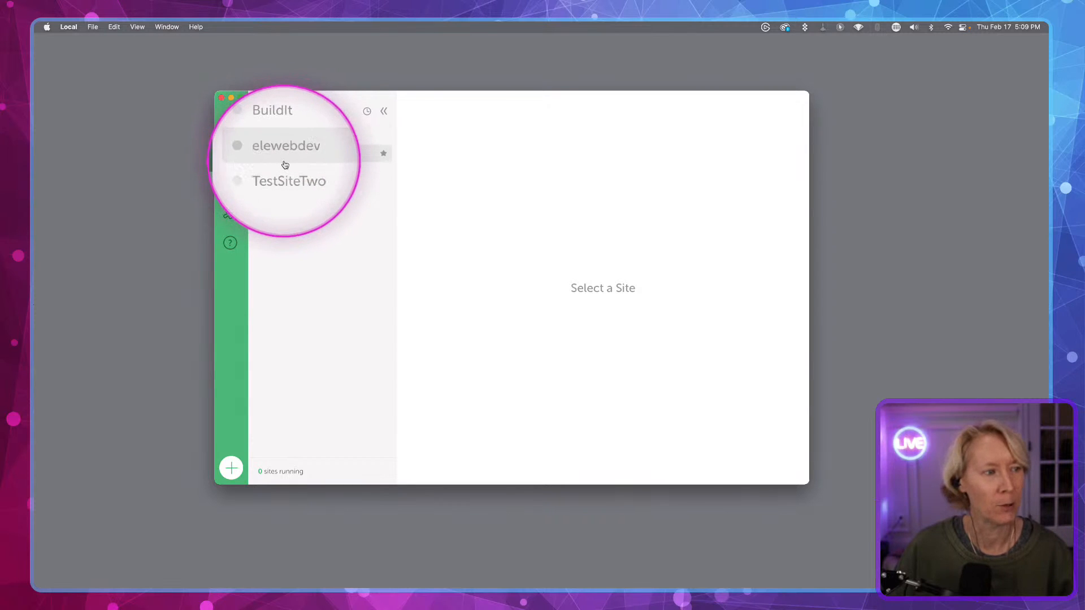
{"action": "key", "text": "ctrl+alt+m"}
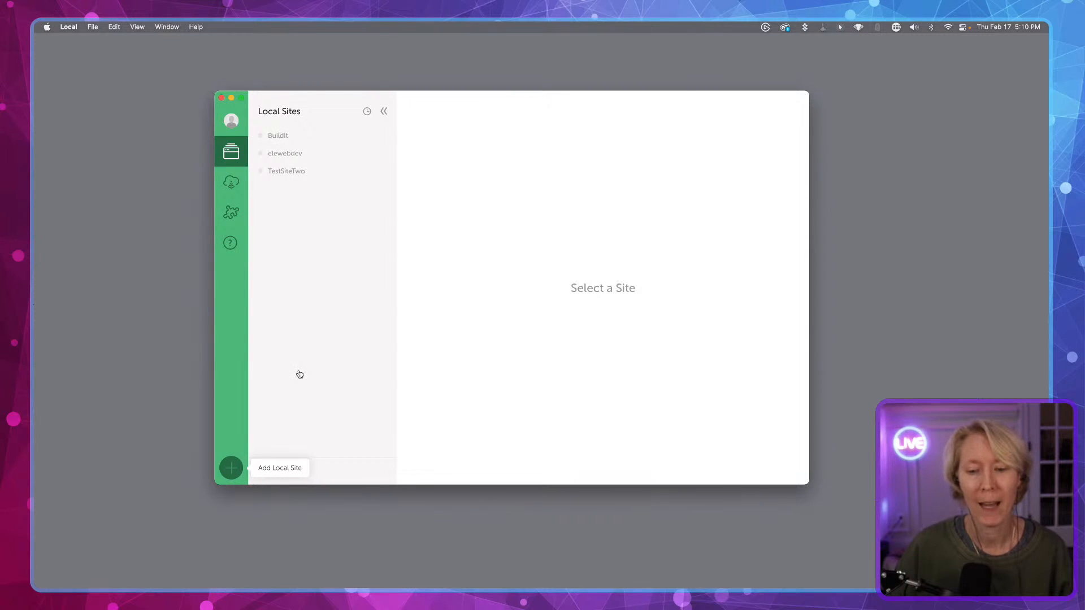
{"action": "left_click", "coordinate": [238, 468]}
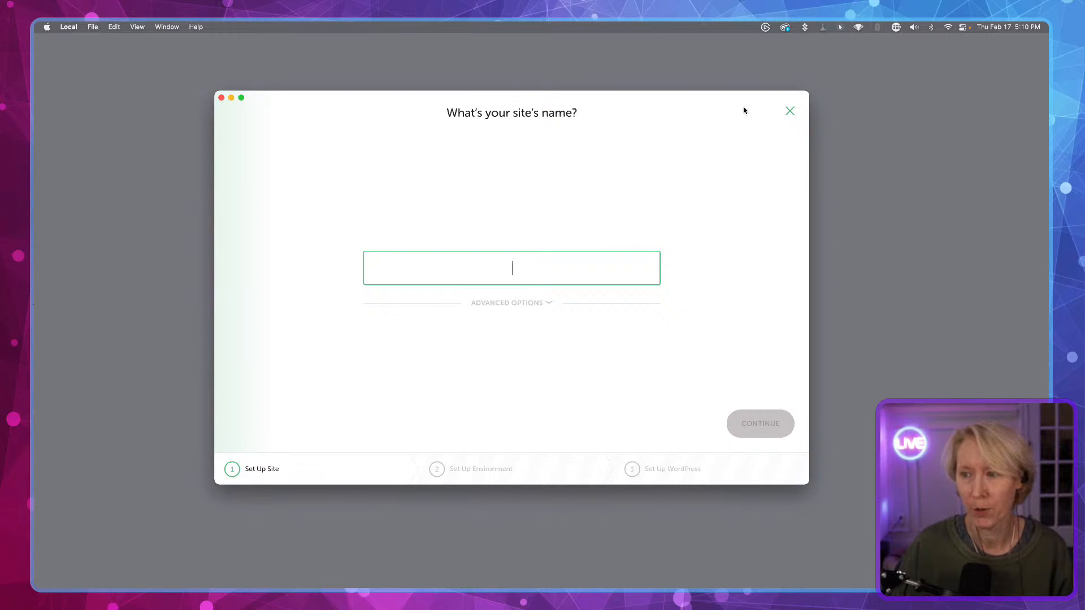
{"action": "left_click", "coordinate": [789, 112]}
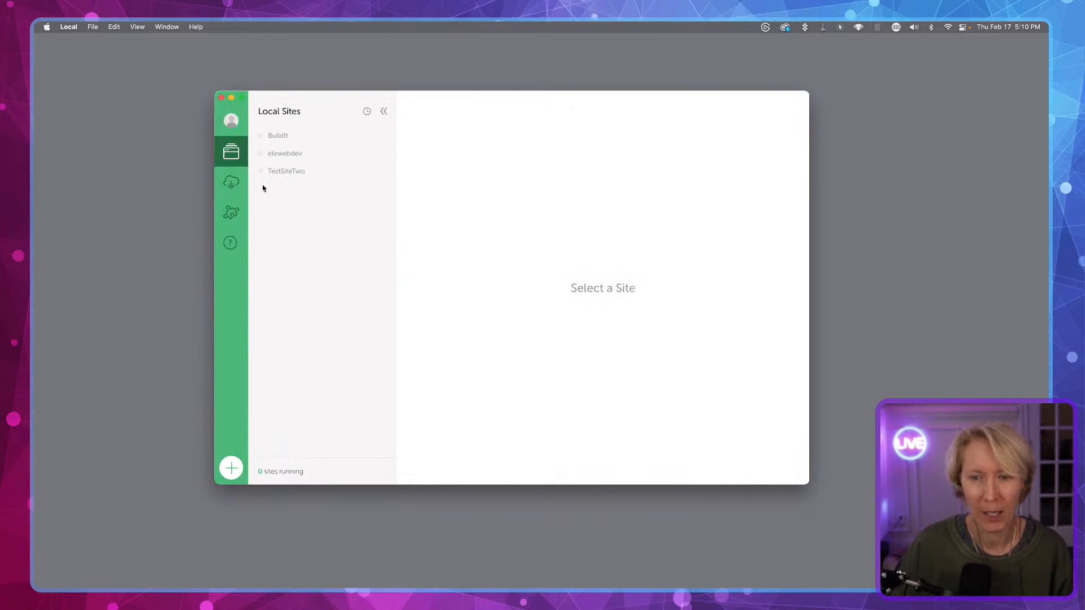
- Add a new local site named TestSiteThree and keep the Preferred environment
{"action": "left_click", "coordinate": [231, 468]}
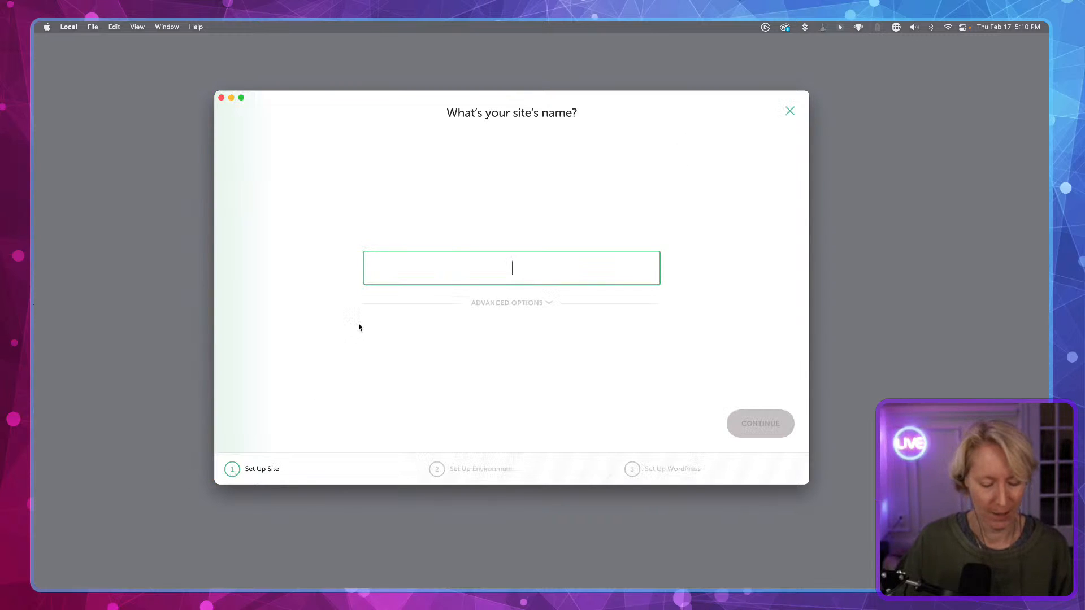
{"action": "type", "text": "TestSi"}
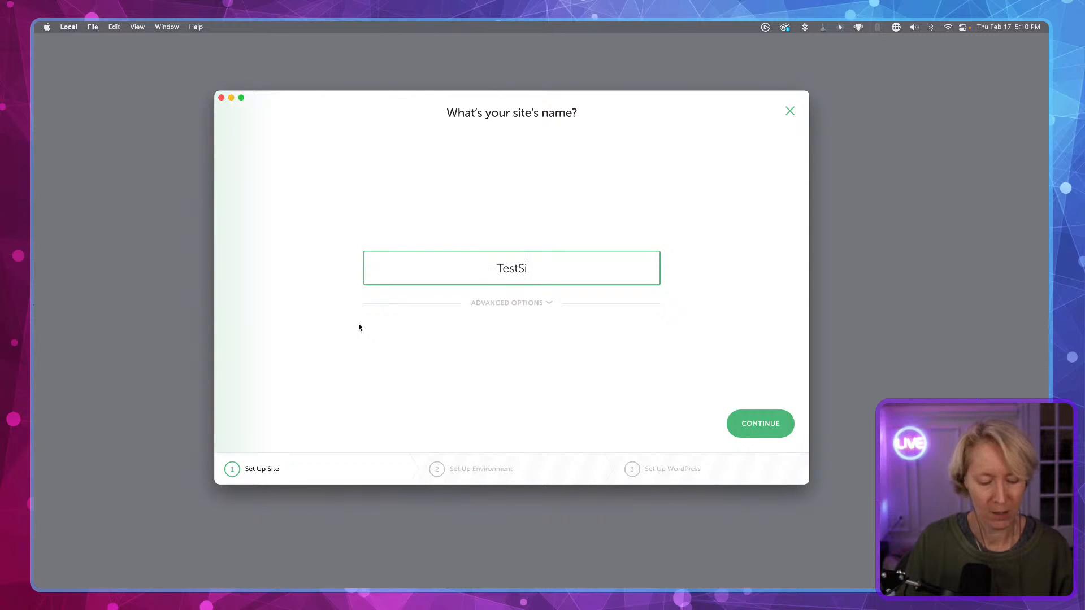
{"action": "type", "text": "teThree"}
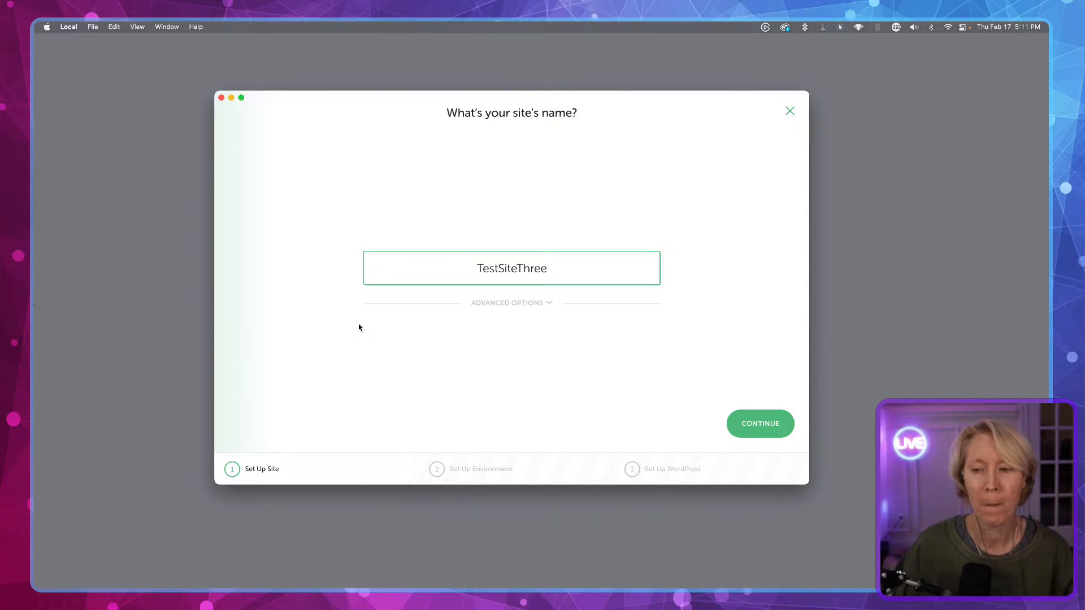
{"action": "left_click", "coordinate": [760, 425]}
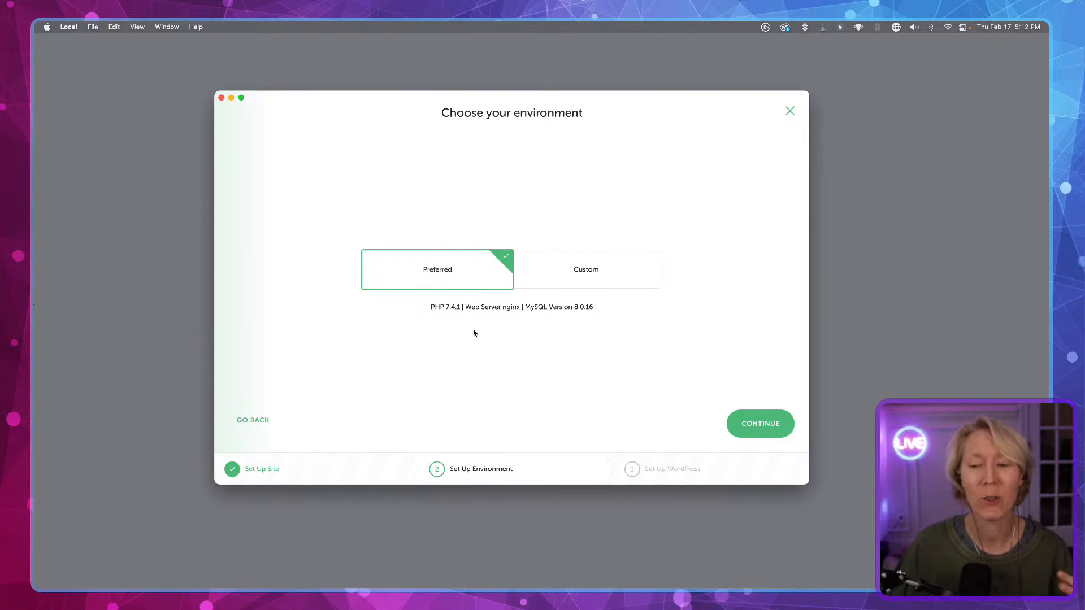
{"action": "left_click", "coordinate": [750, 426]}
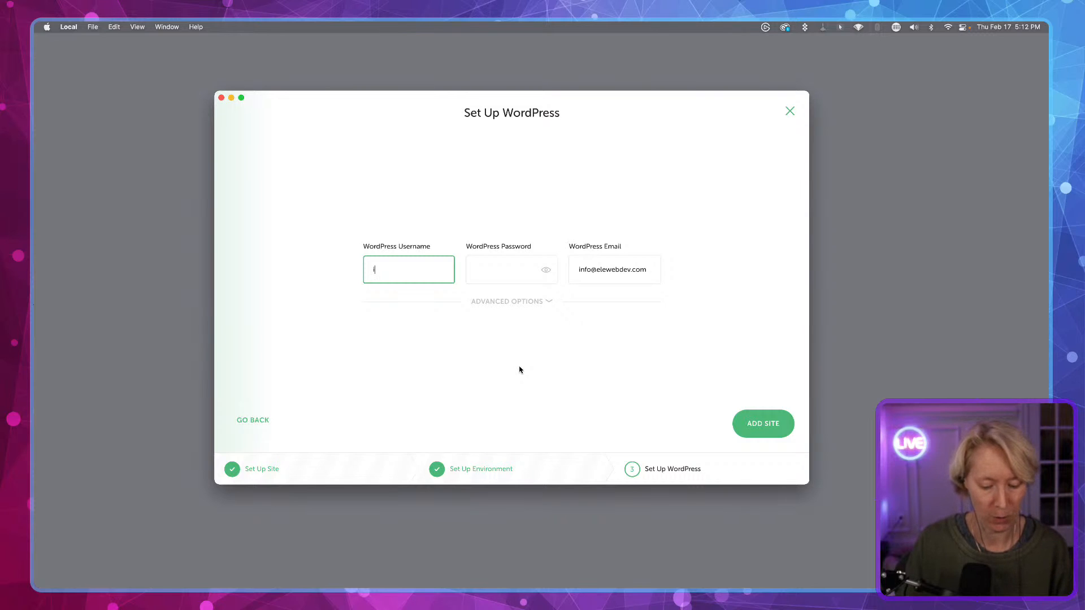
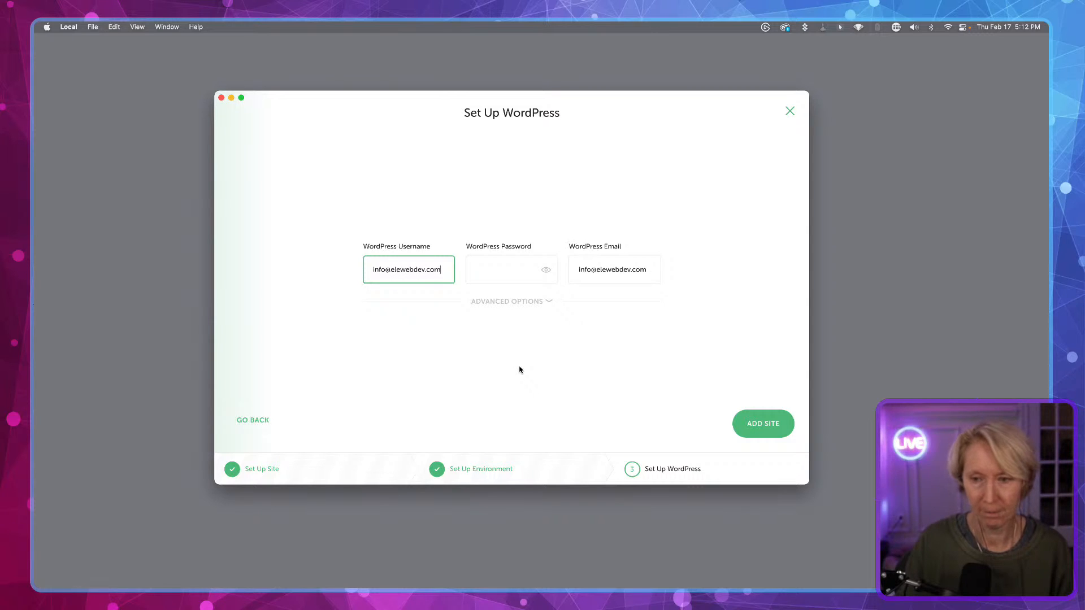
- Enter the WordPress admin password for the new site
{"action": "left_click", "coordinate": [493, 268]}
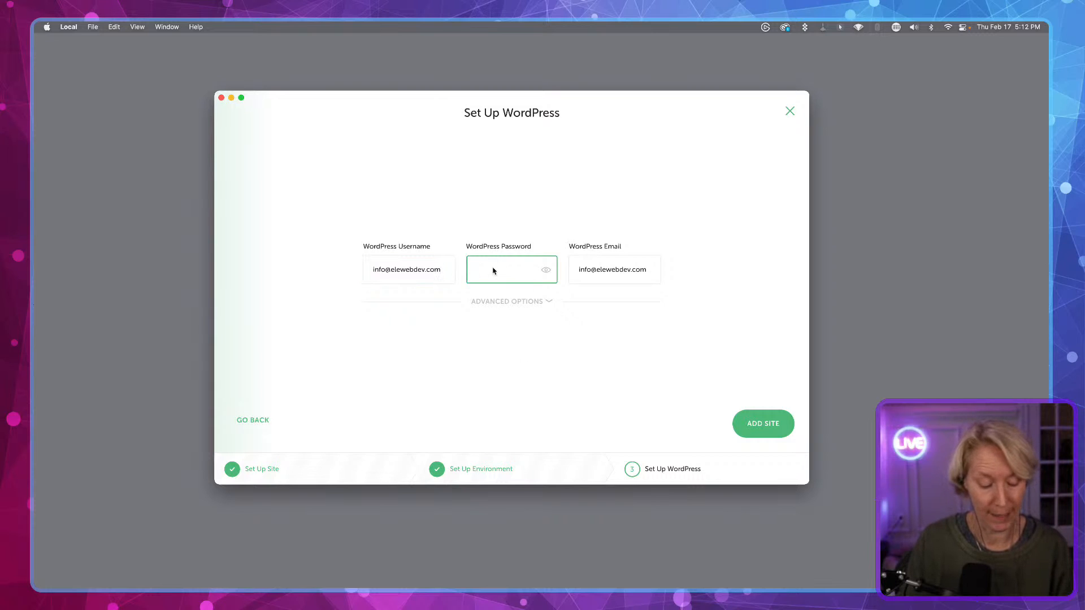
{"action": "type", "text": "admin•••"}
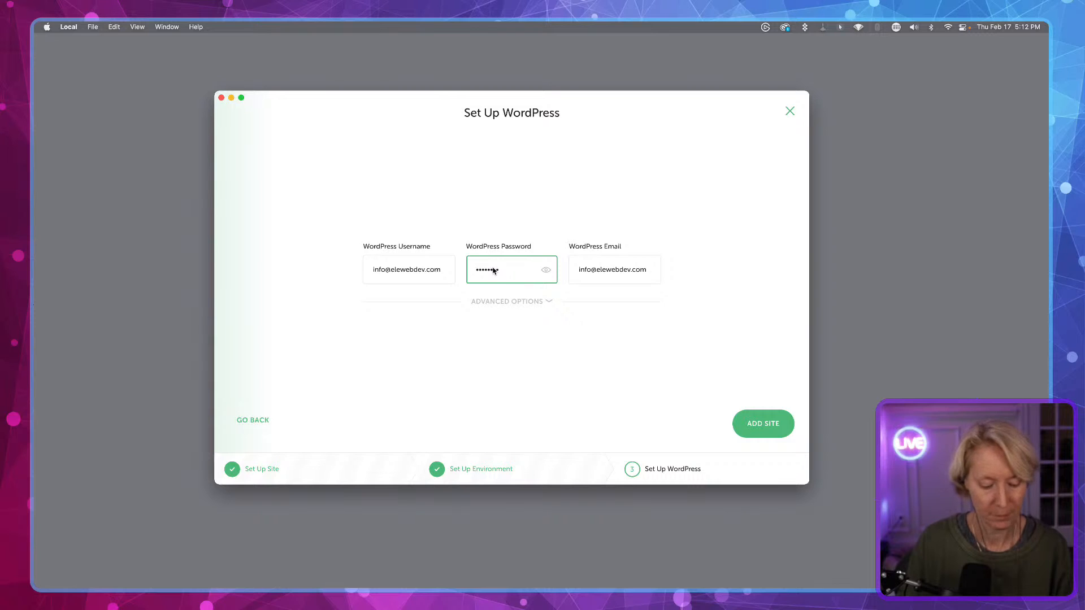
{"action": "type", "text": "••••••"}
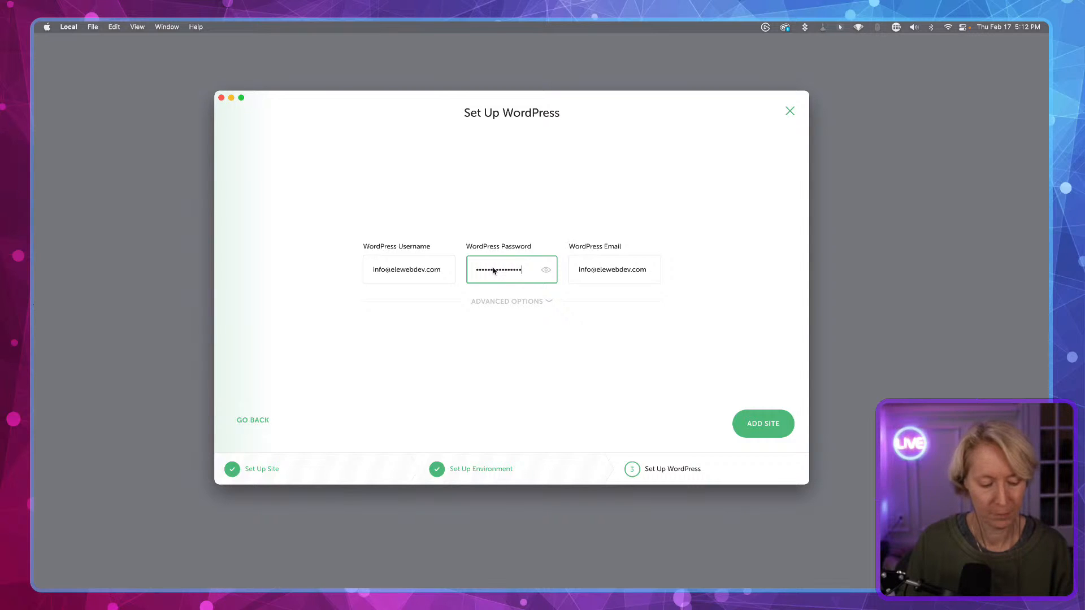
{"action": "type", "text": "•"}
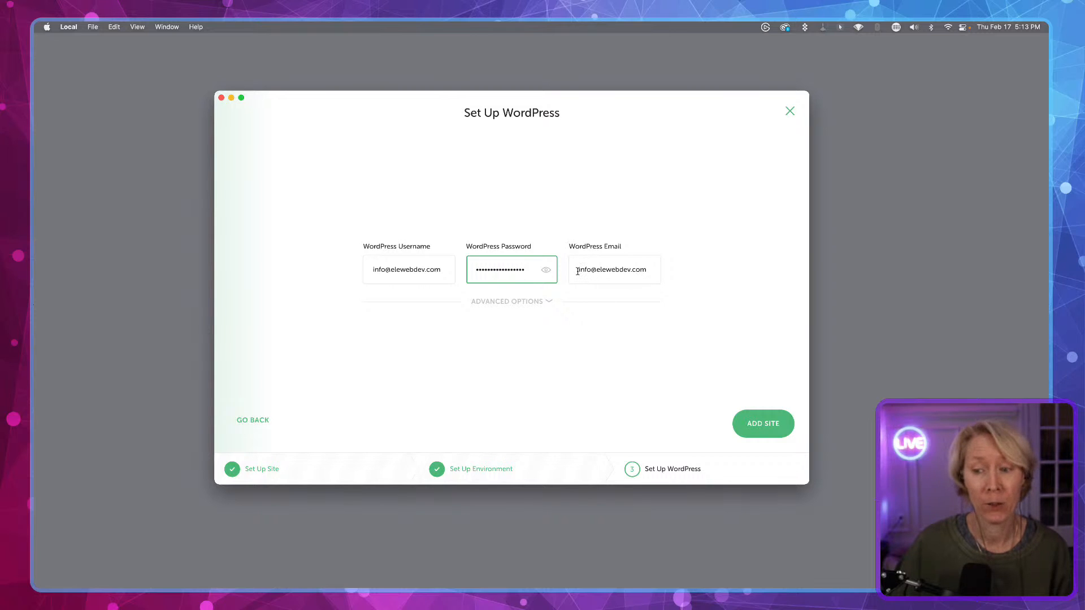
- Examine the WordPress email field and the advanced multisite options
{"action": "left_click_drag", "start_coordinate": [577, 269], "coordinate": [649, 272]}
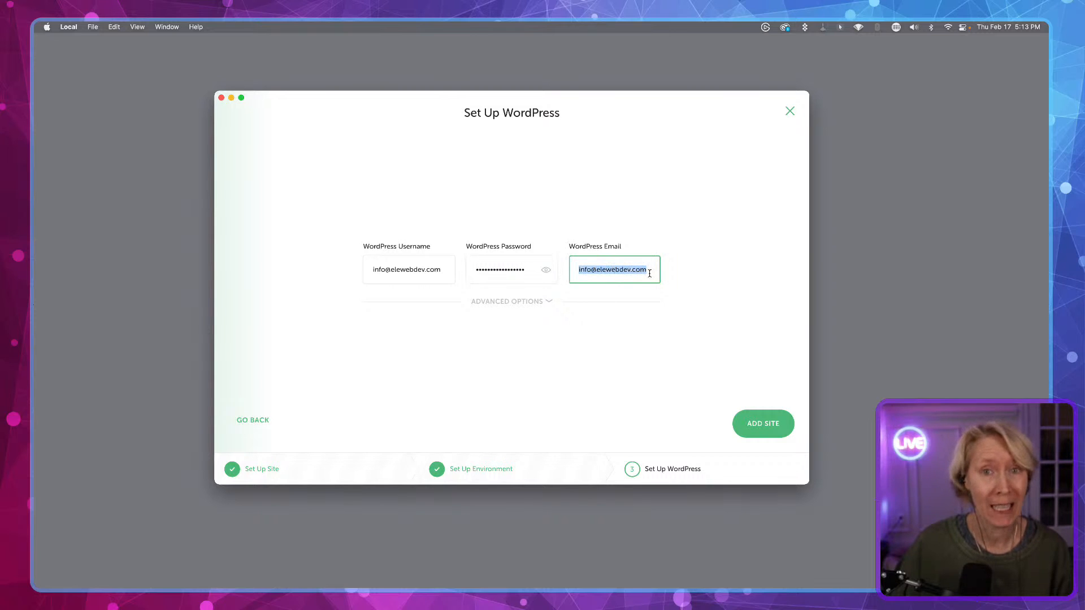
{"action": "left_click", "coordinate": [591, 270]}
{"action": "left_click_drag", "start_coordinate": [578, 274], "coordinate": [650, 276]}
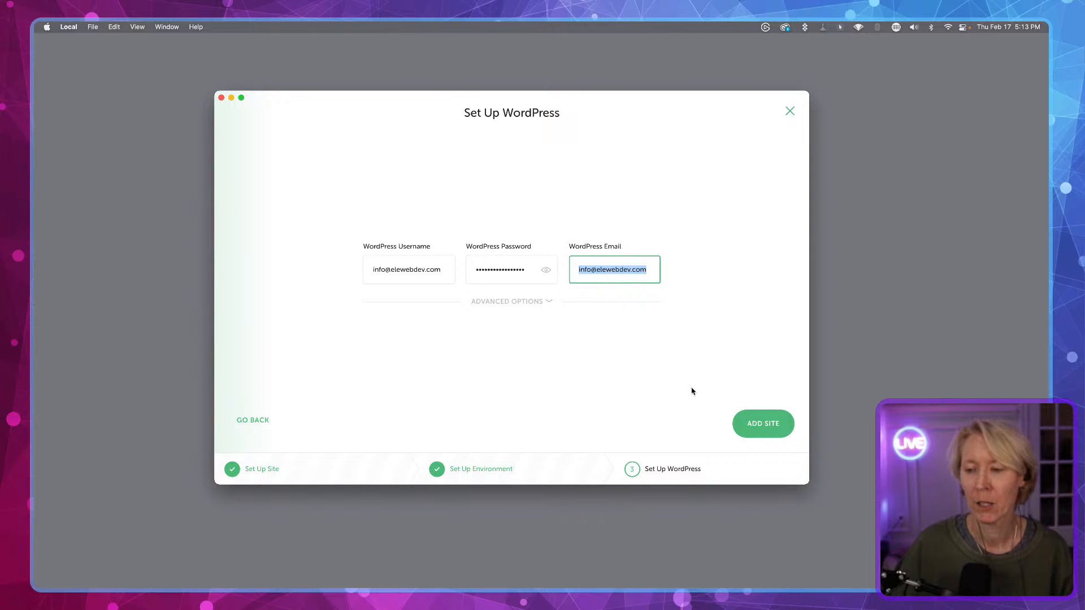
{"action": "left_click", "coordinate": [682, 372]}
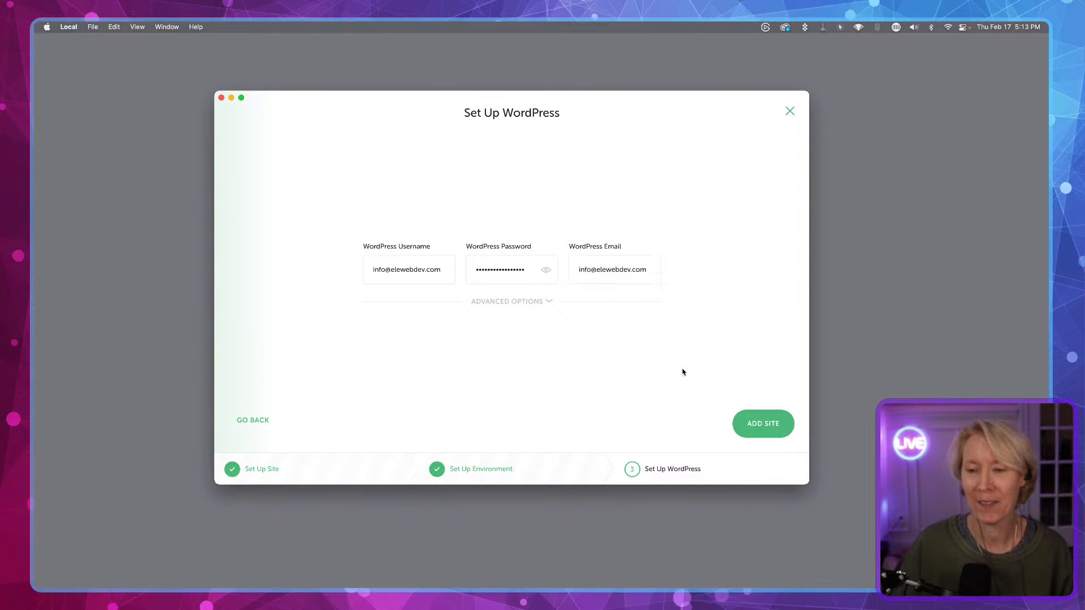
{"action": "left_click", "coordinate": [507, 303]}
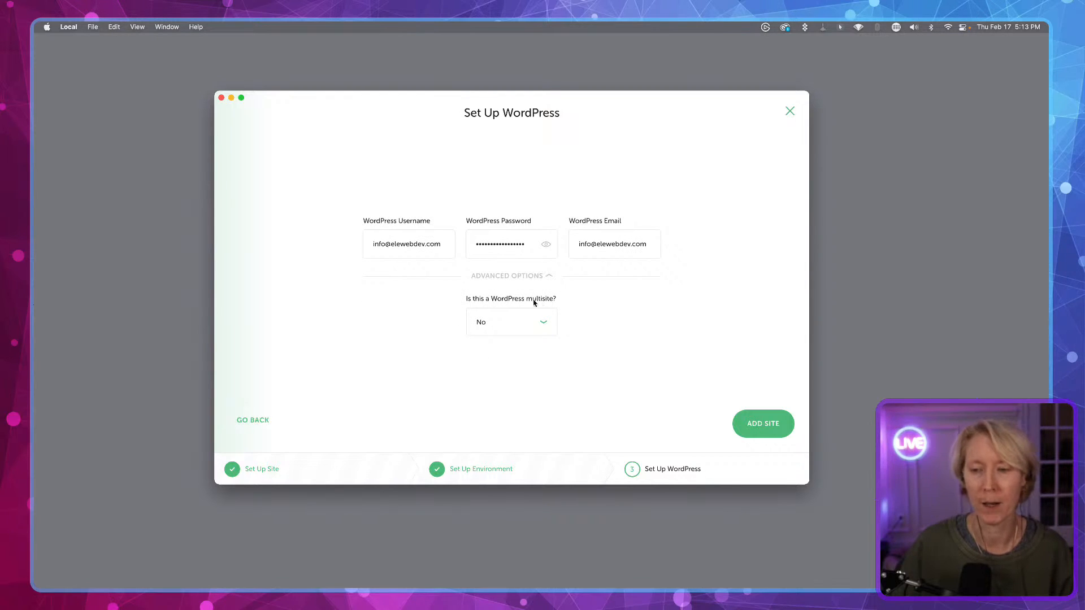
{"action": "left_click", "coordinate": [506, 277]}
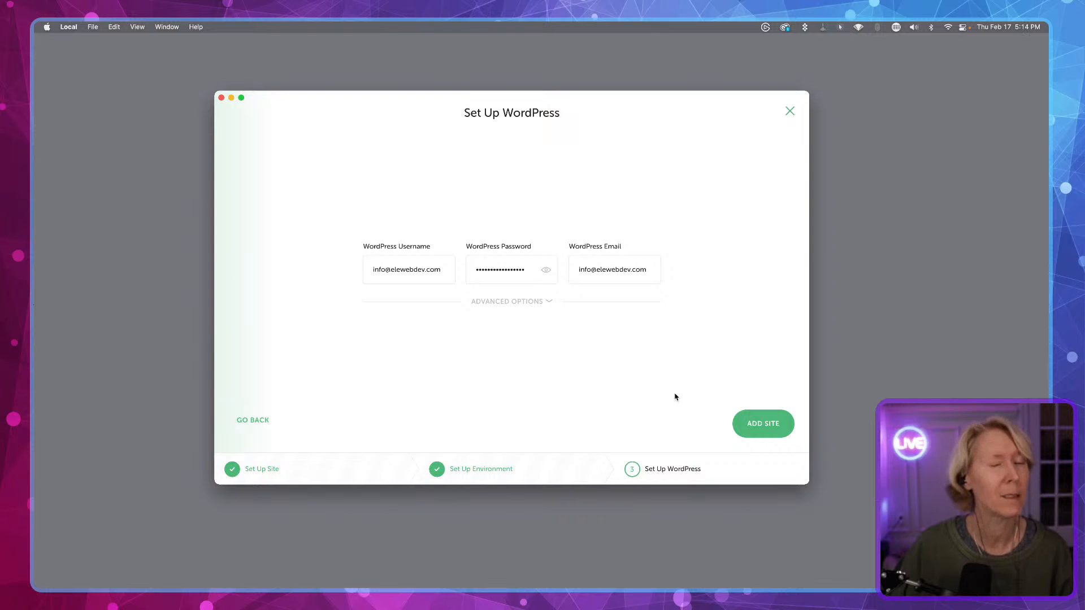
- Add the site and enter the computer account password to authorize the changes
{"action": "left_click", "coordinate": [761, 423]}
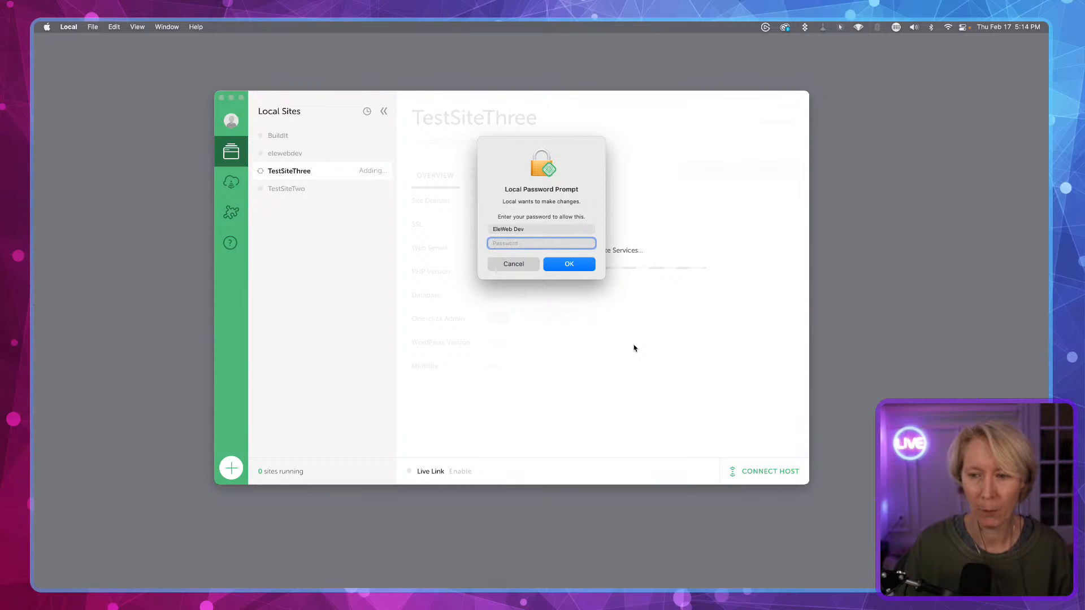
{"action": "type", "text": "••••"}
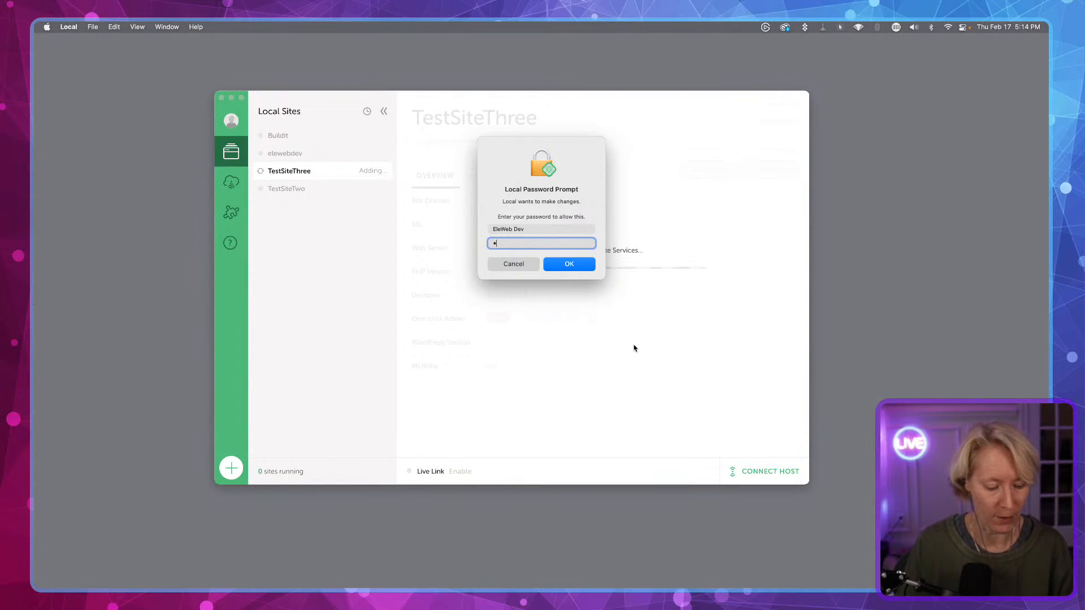
{"action": "type", "text": "••••"}
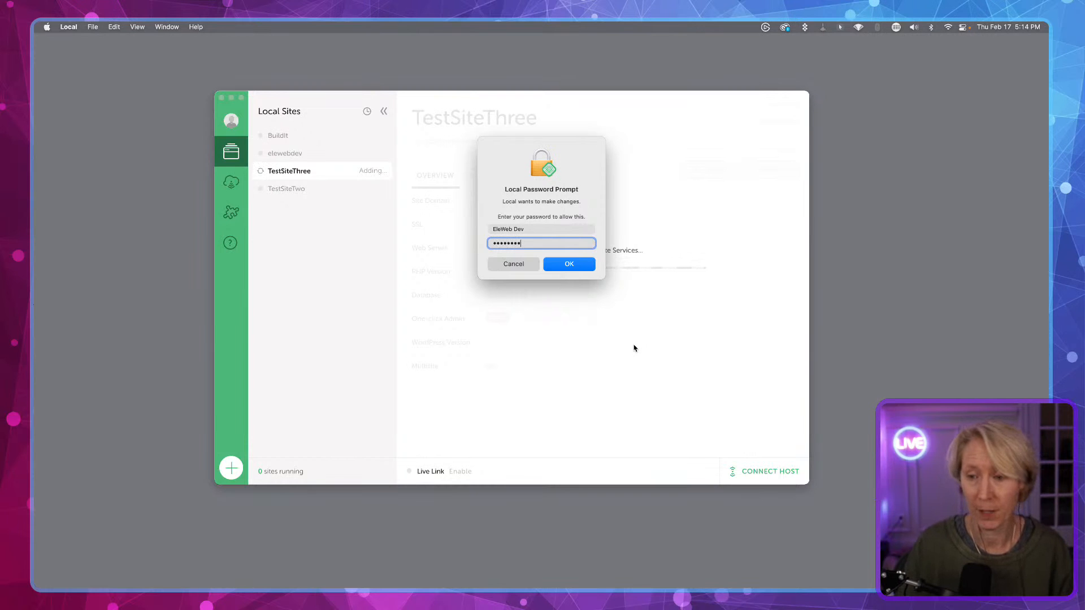
{"action": "key", "text": "Return"}
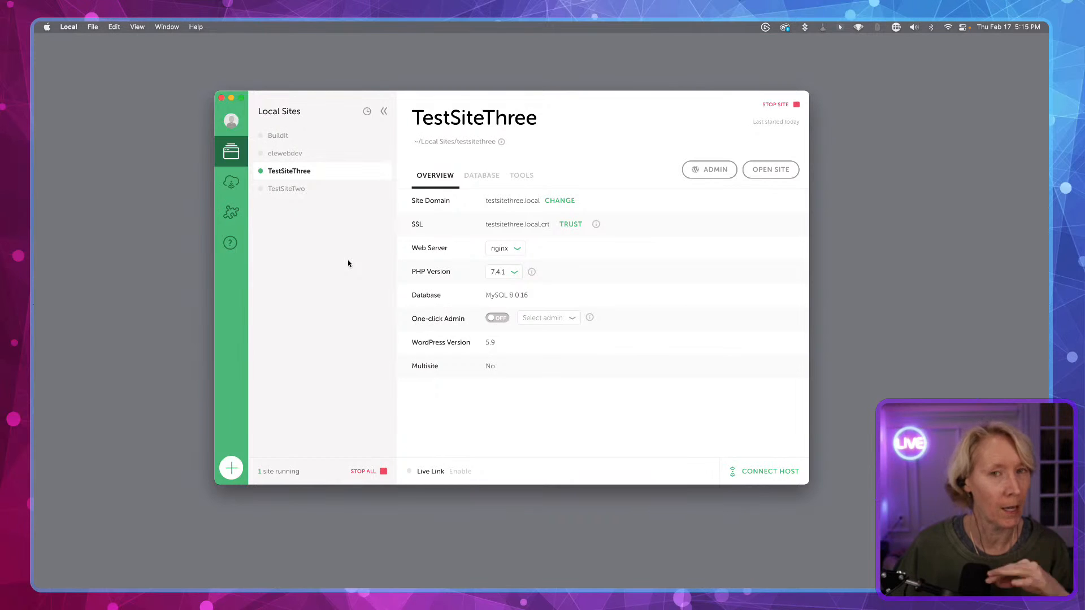
- Review the Appearance & Behavior and New Site Defaults preferences, then close Preferences
{"action": "left_click", "coordinate": [69, 27]}
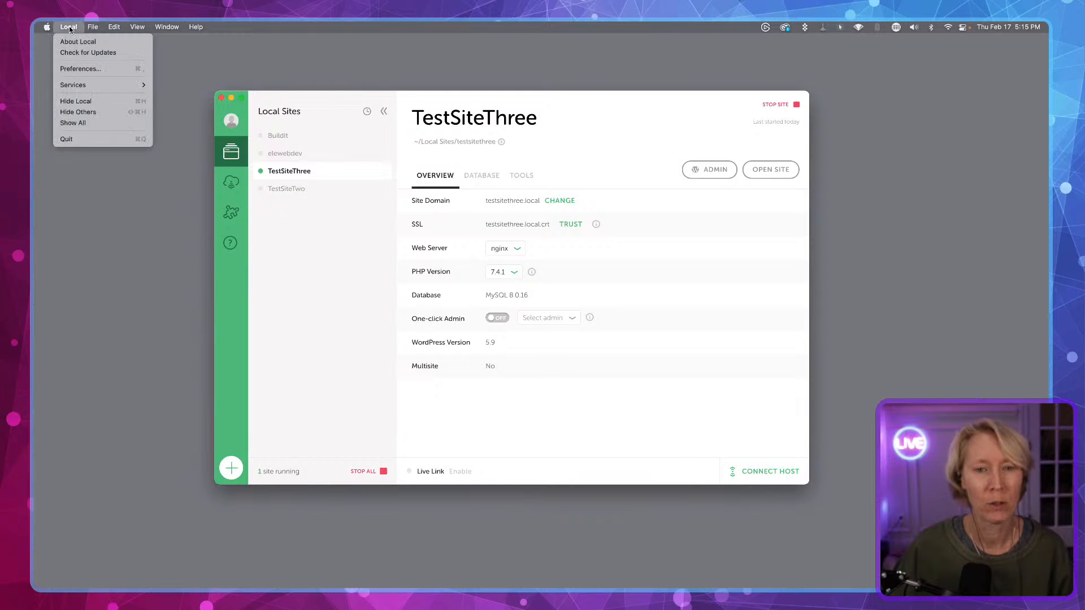
{"action": "left_click", "coordinate": [73, 69]}
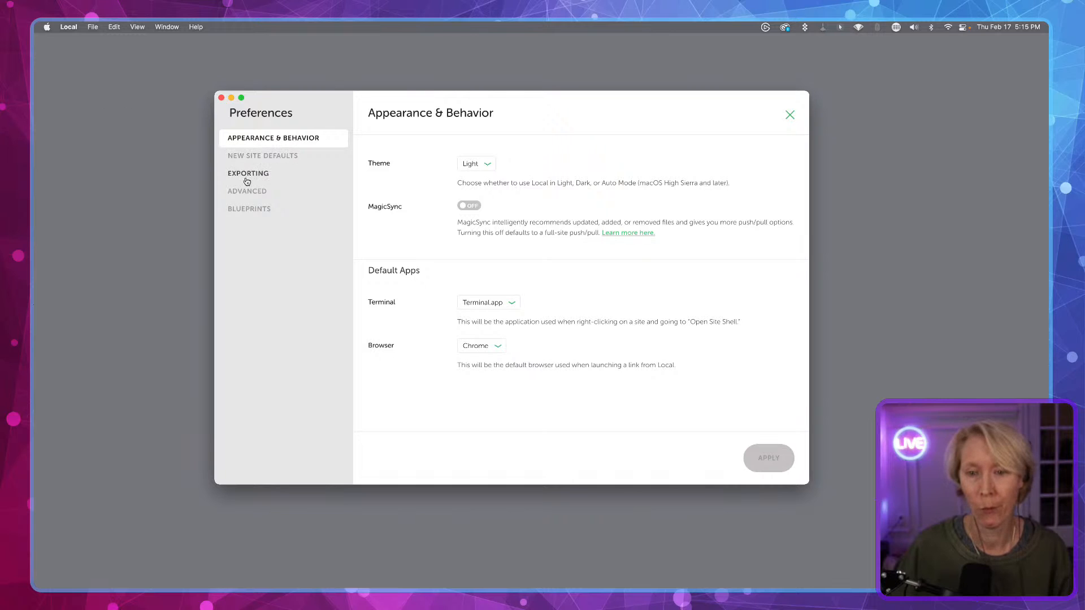
{"action": "left_click", "coordinate": [250, 157]}
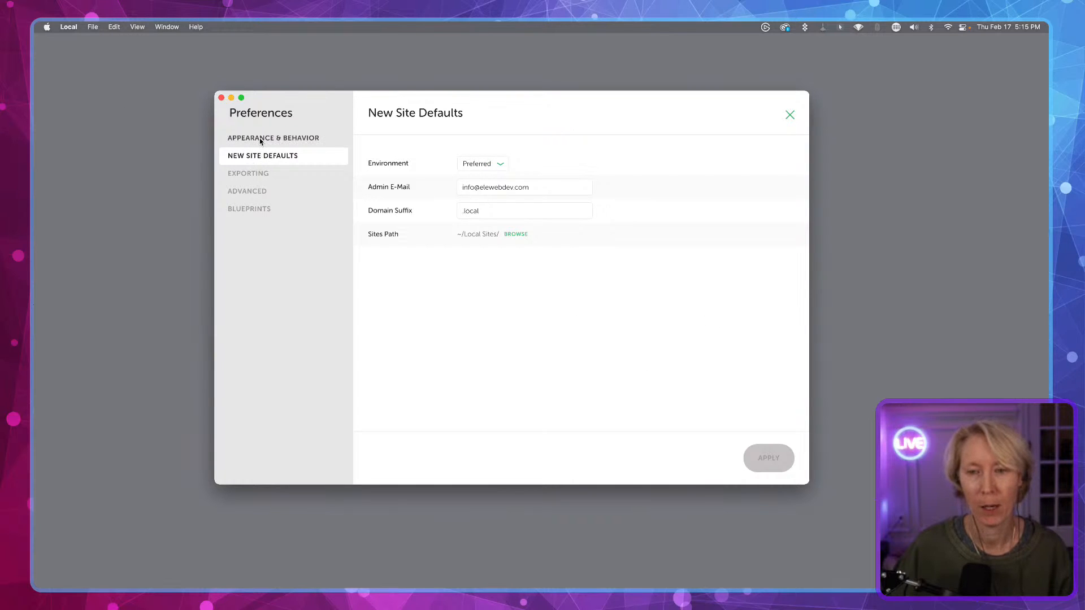
{"action": "left_click", "coordinate": [259, 137]}
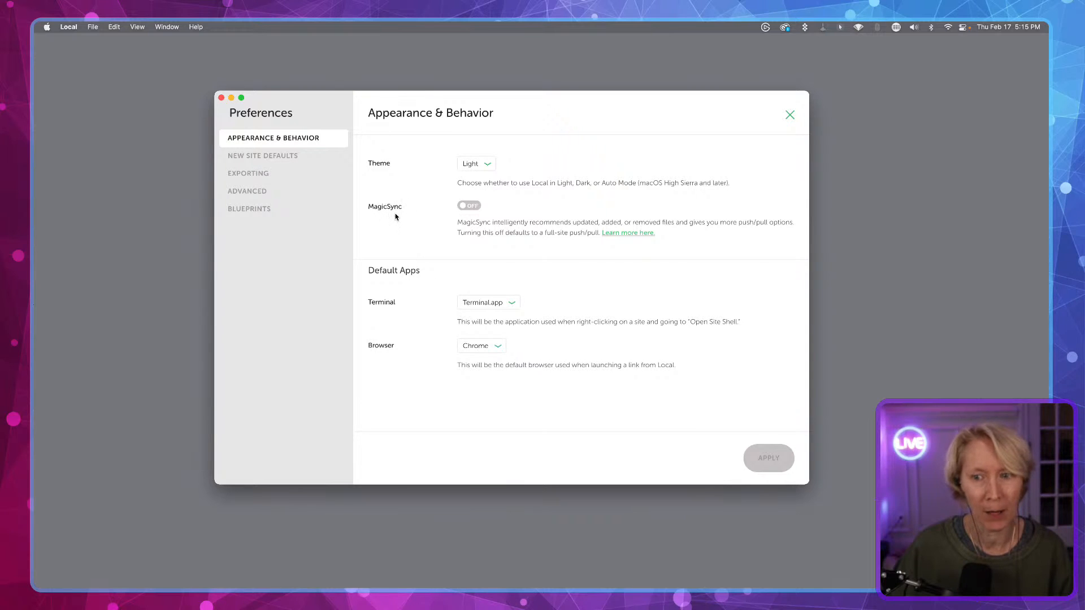
{"action": "left_click", "coordinate": [256, 158]}
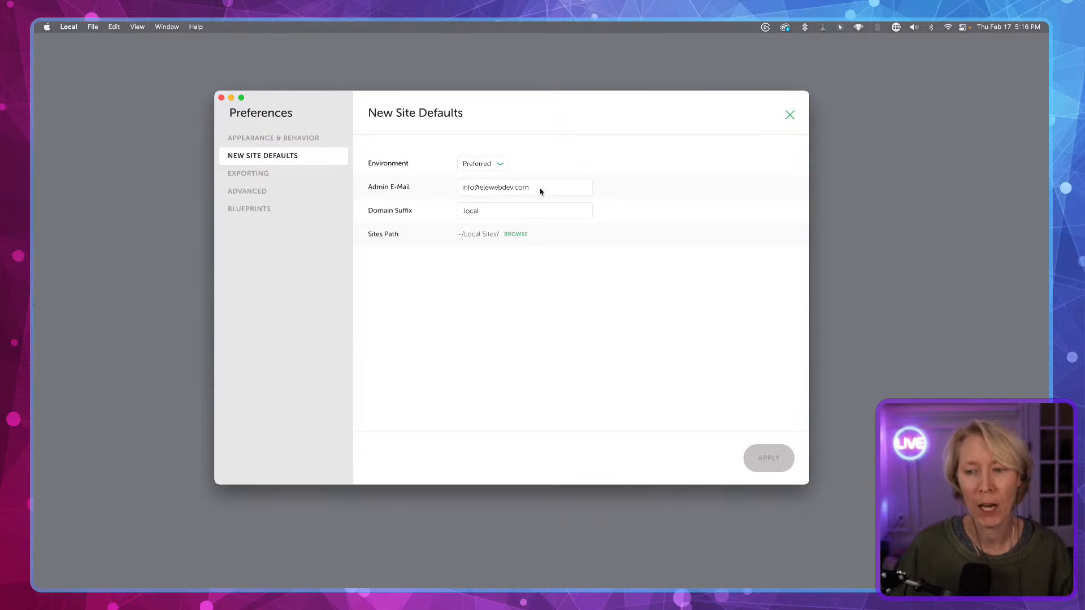
{"action": "left_click_drag", "start_coordinate": [541, 188], "coordinate": [461, 189]}
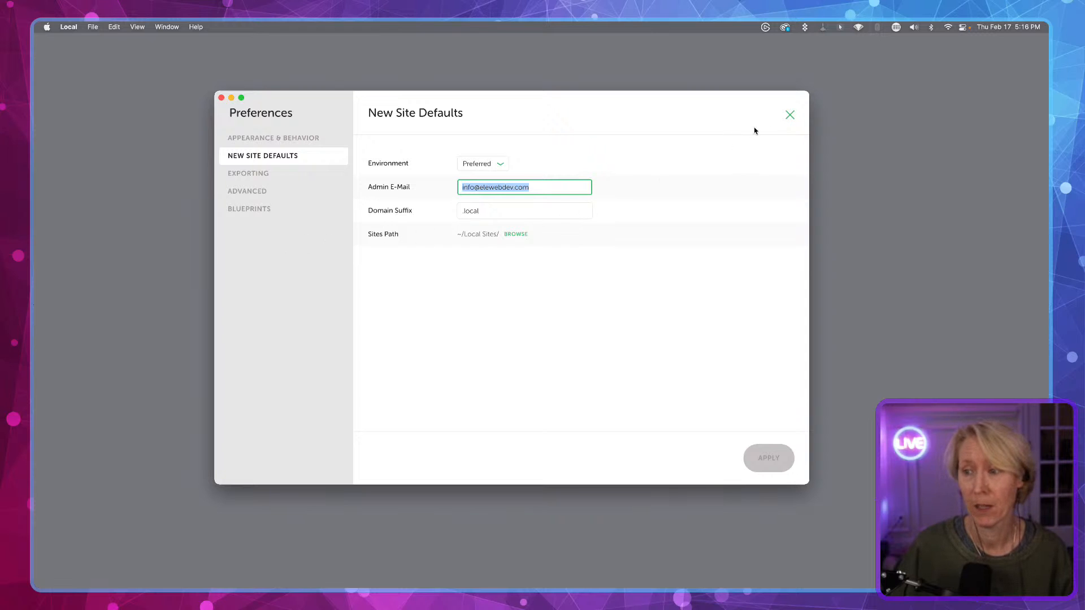
{"action": "left_click", "coordinate": [790, 115]}
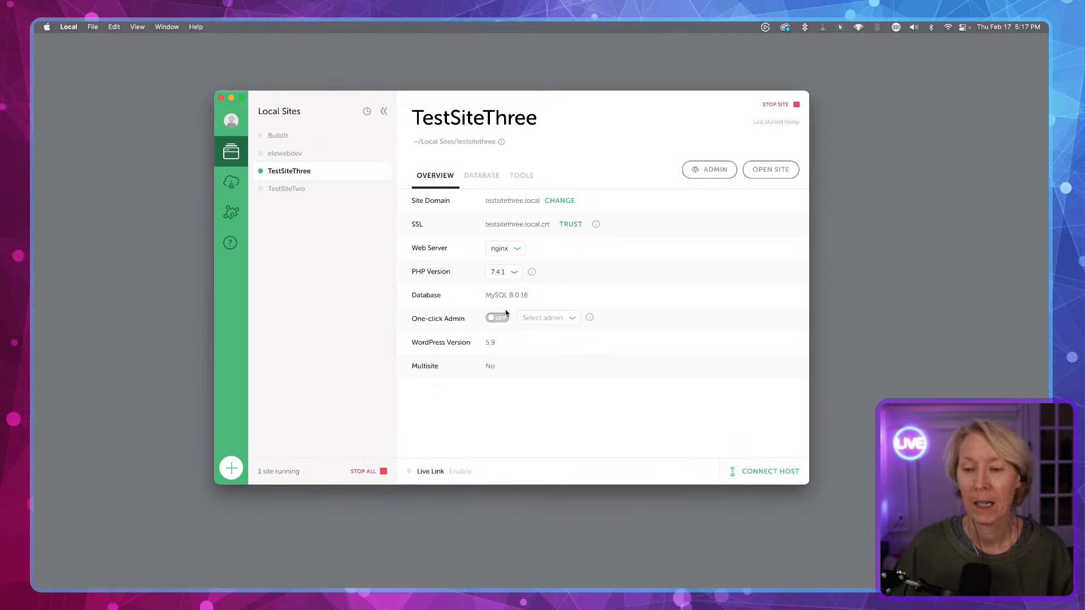
- Turn on One-click Admin for TestSiteThree
{"action": "left_click", "coordinate": [440, 319]}
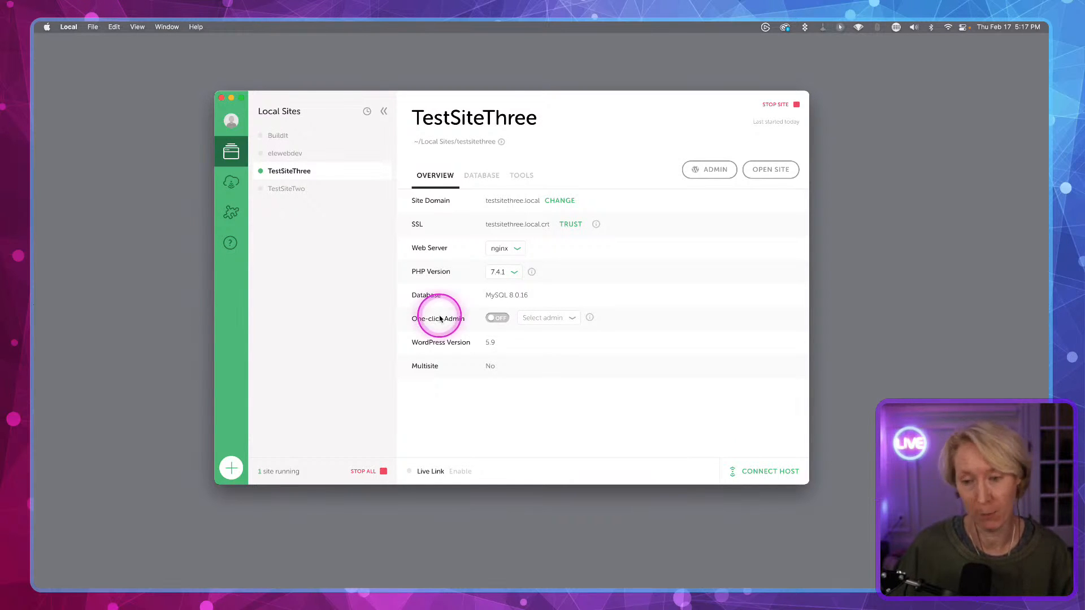
{"action": "key", "text": "ctrl+alt+m"}
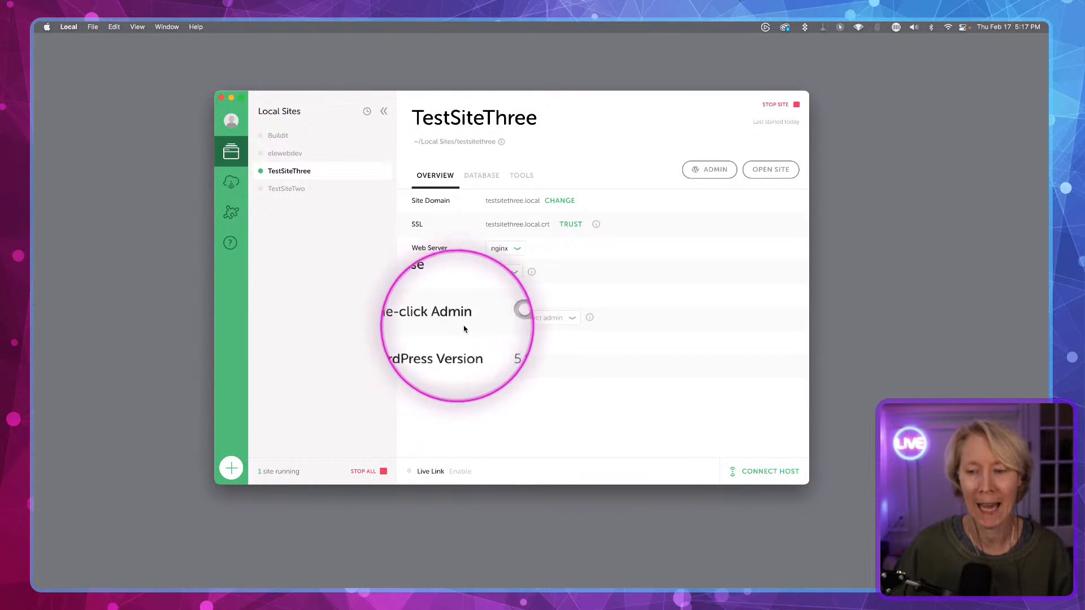
{"action": "left_click", "coordinate": [495, 322]}
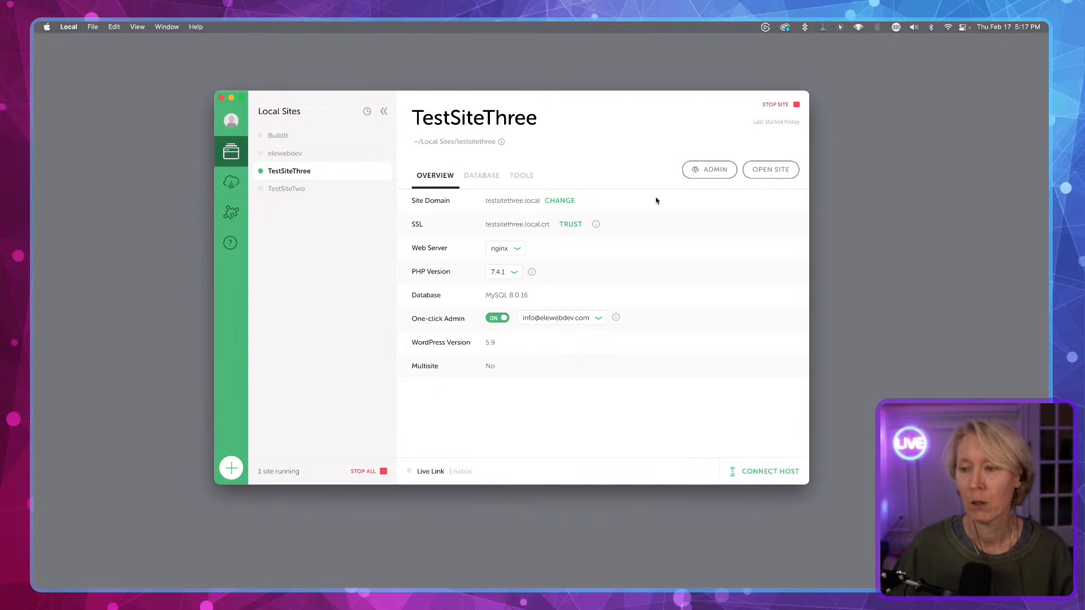
- Open the site's WordPress admin dashboard in the browser
{"action": "left_click", "coordinate": [713, 169]}
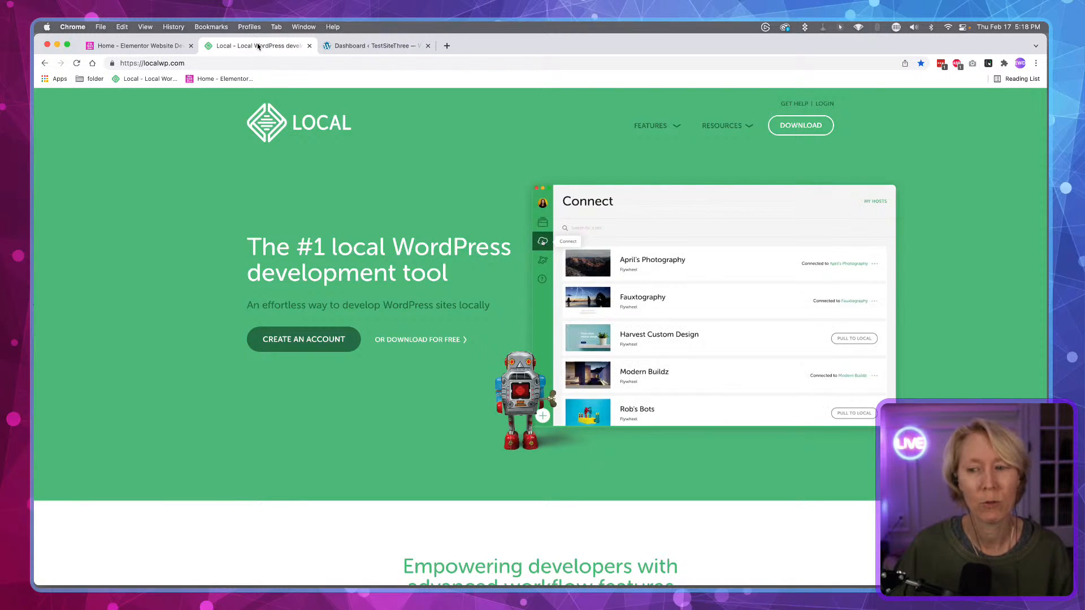
{"action": "left_click", "coordinate": [359, 50]}
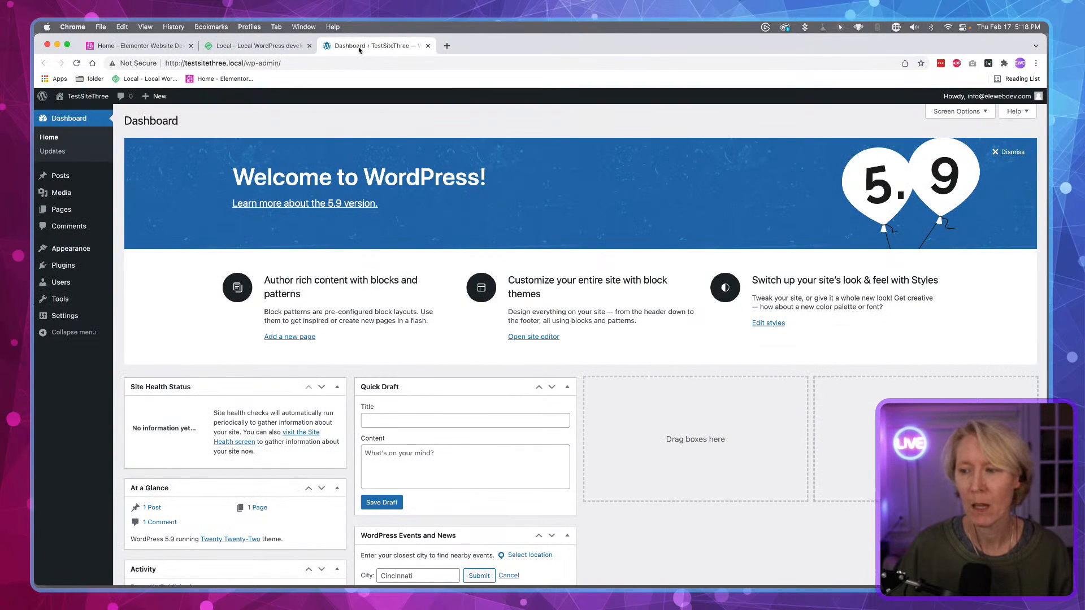